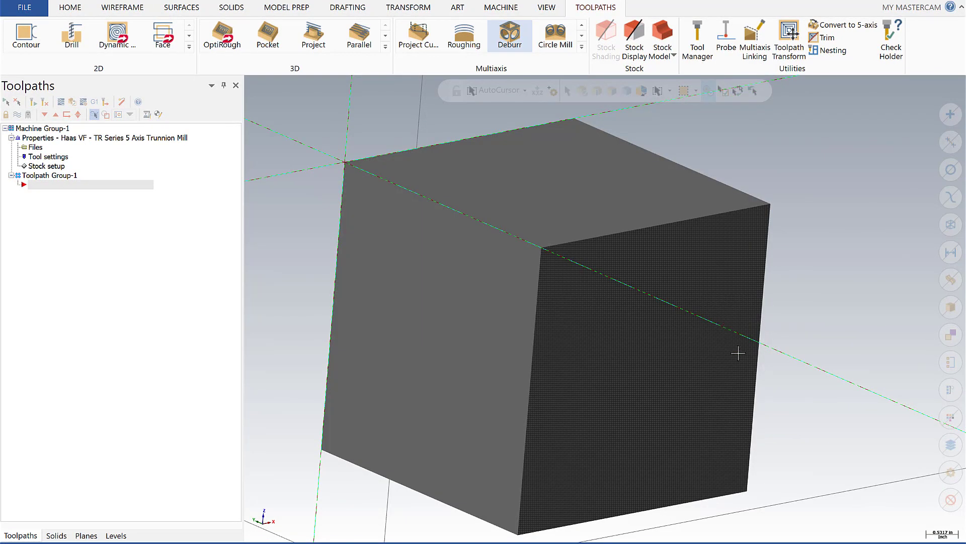
# Create a Deburr multiaxis toolpath with the 3/8 BALL ENDMILL, checking its holder, then show Cut Pattern.
pyautogui.moveTo(604, 319)
pyautogui.mouseDown(button='middle')
pyautogui.moveTo(595, 308)
pyautogui.moveTo(610, 303)
pyautogui.moveTo(611, 317)
pyautogui.moveTo(595, 324)
pyautogui.mouseUp(button='middle')
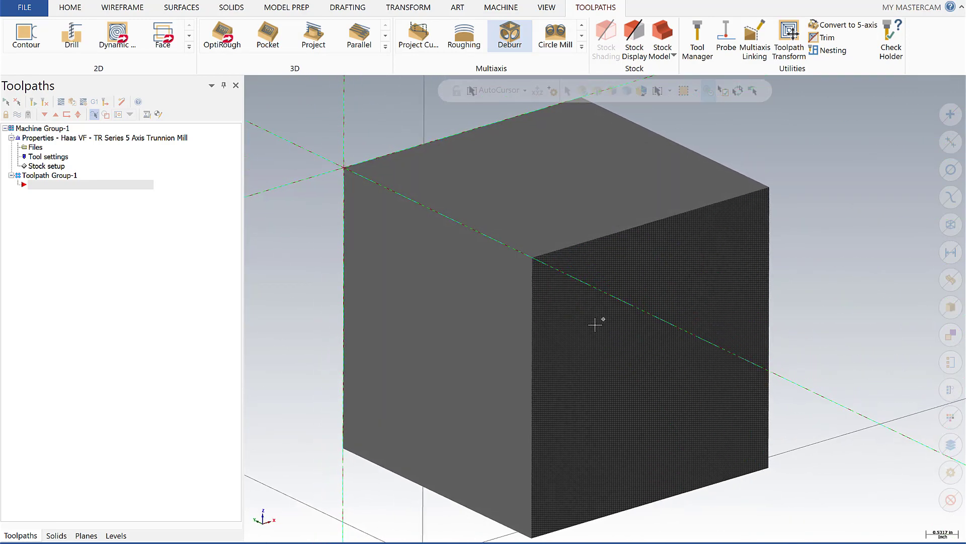
pyautogui.click(583, 48)
pyautogui.click(418, 185)
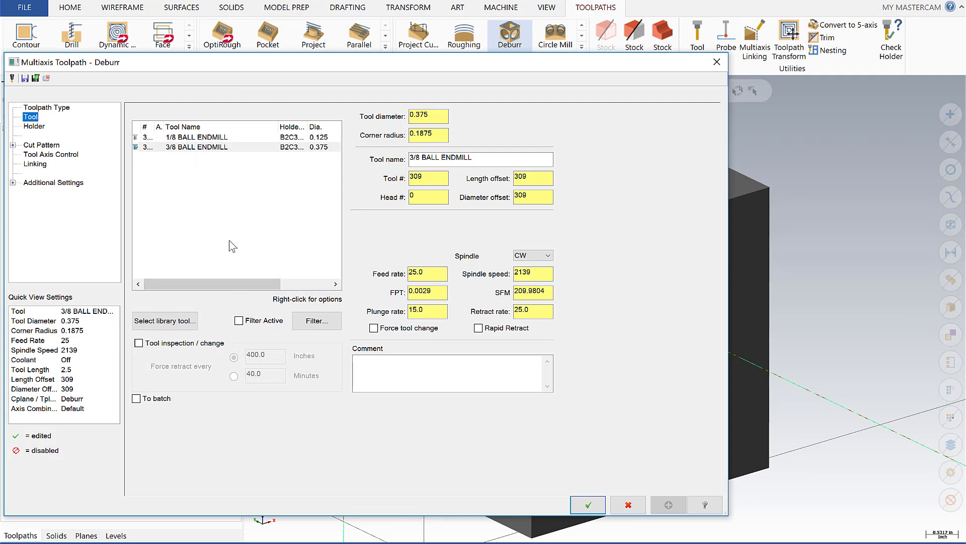
pyautogui.click(194, 146)
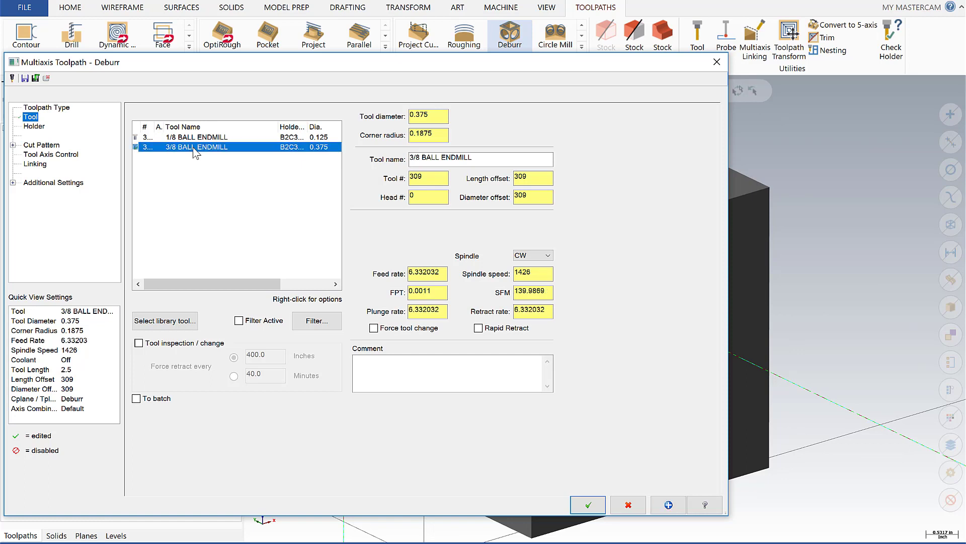
pyautogui.click(34, 127)
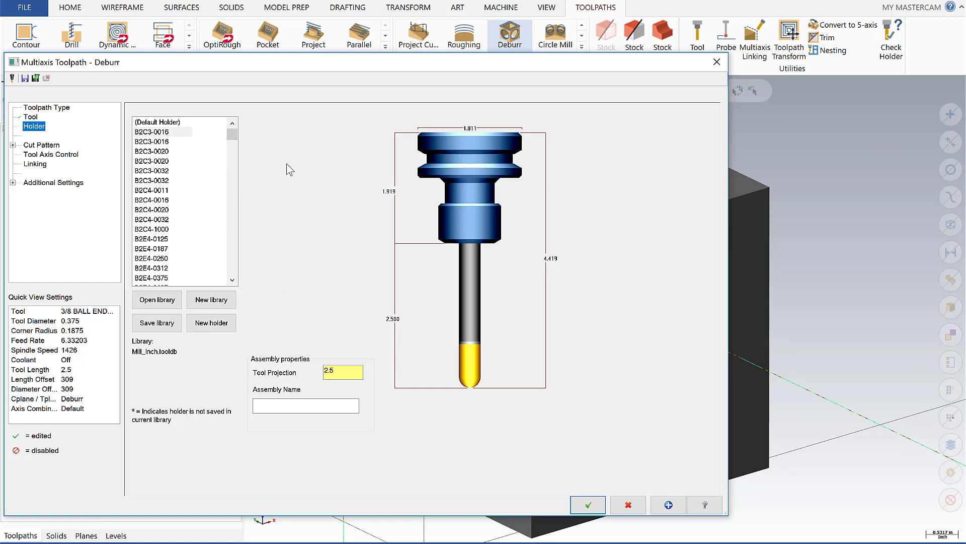
pyautogui.click(38, 145)
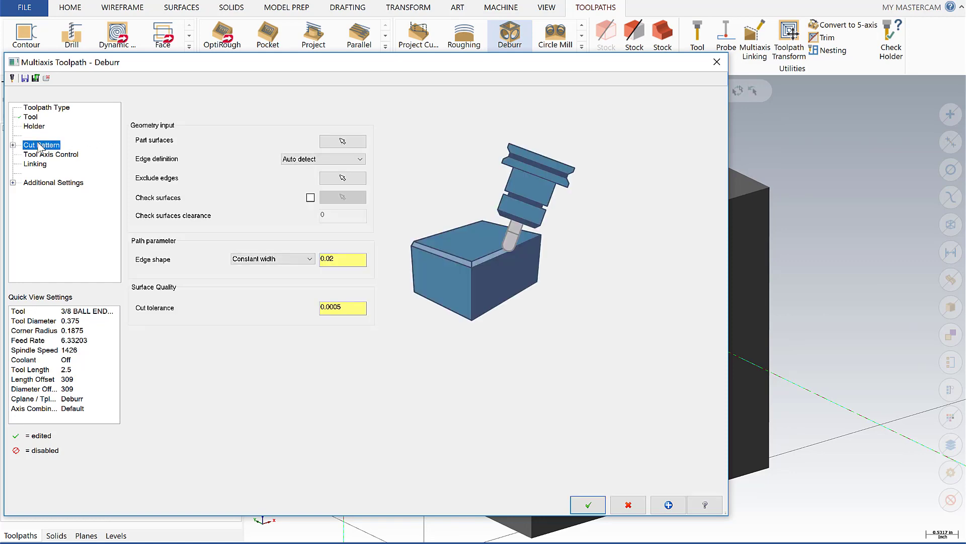
# Select the entire cube solid as part surfaces and keep edge definition on Auto detect.
pyautogui.click(331, 142)
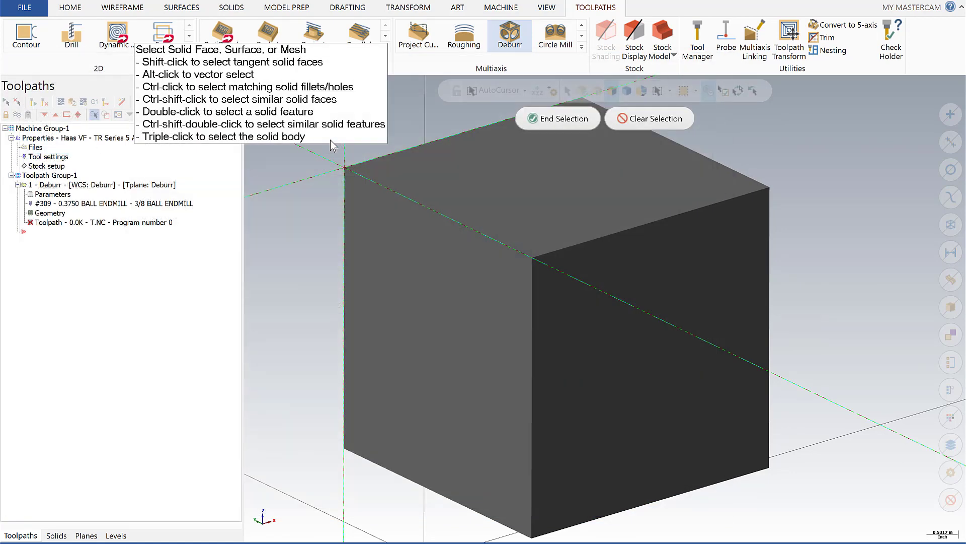
pyautogui.click(627, 91)
pyautogui.click(620, 218)
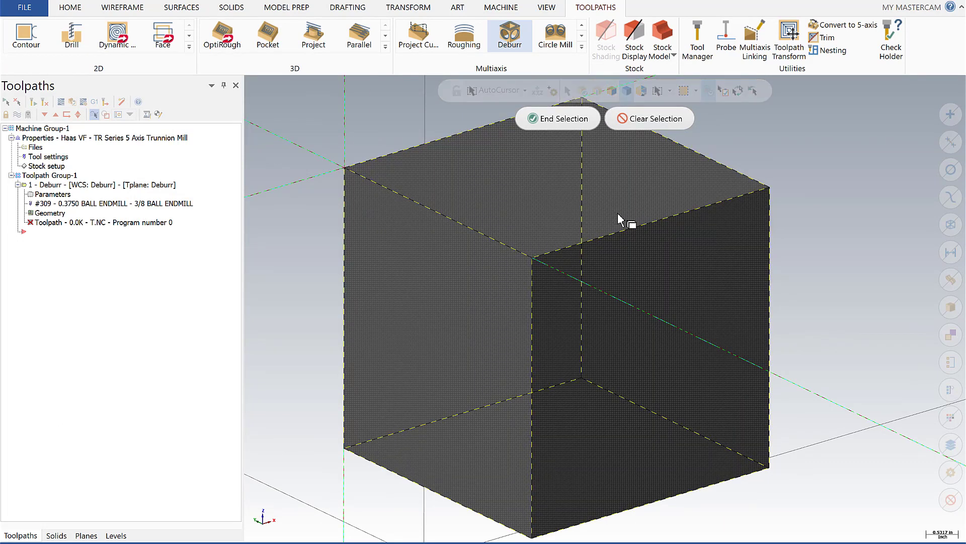
pyautogui.click(563, 119)
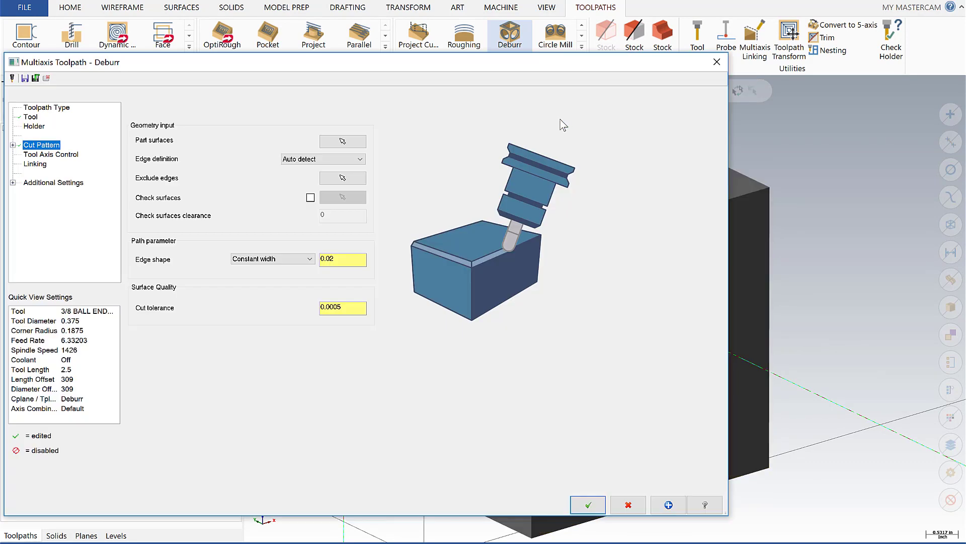
pyautogui.click(315, 159)
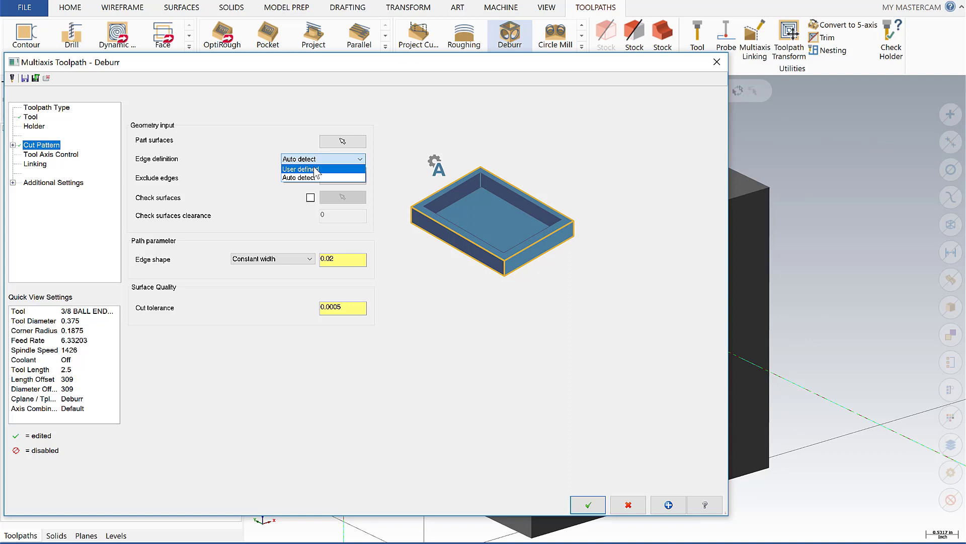
pyautogui.click(316, 159)
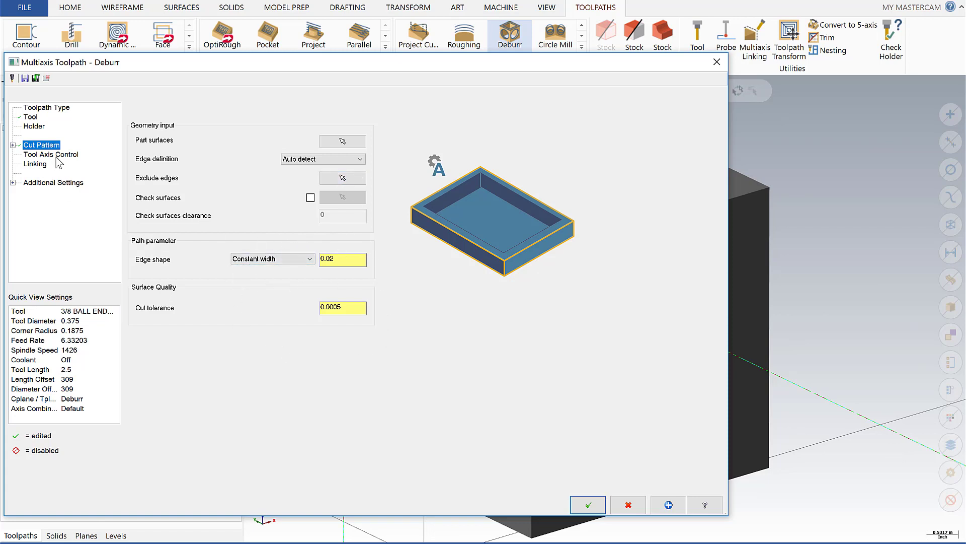
# Leave tool axis control at 3 axis and set the linking clearance height to Automatic.
pyautogui.click(56, 155)
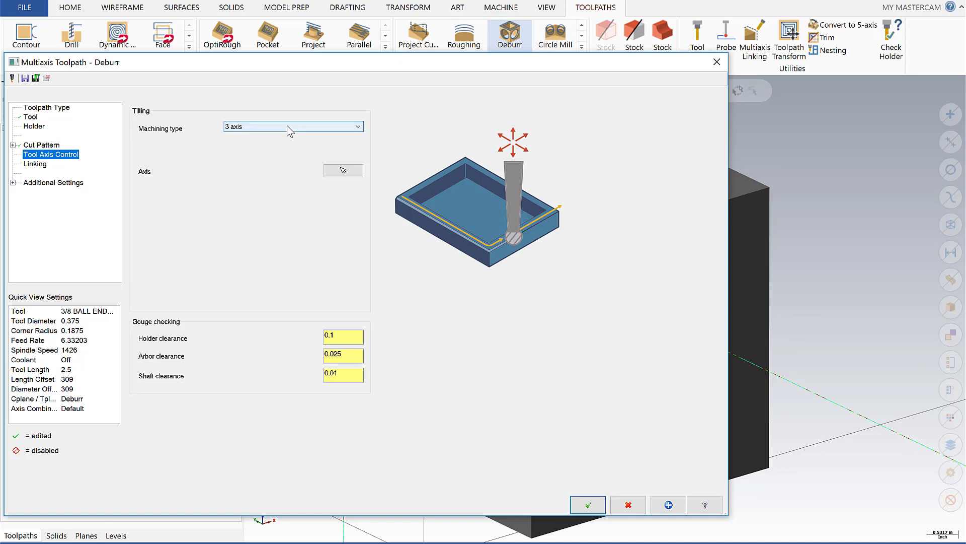
pyautogui.click(36, 164)
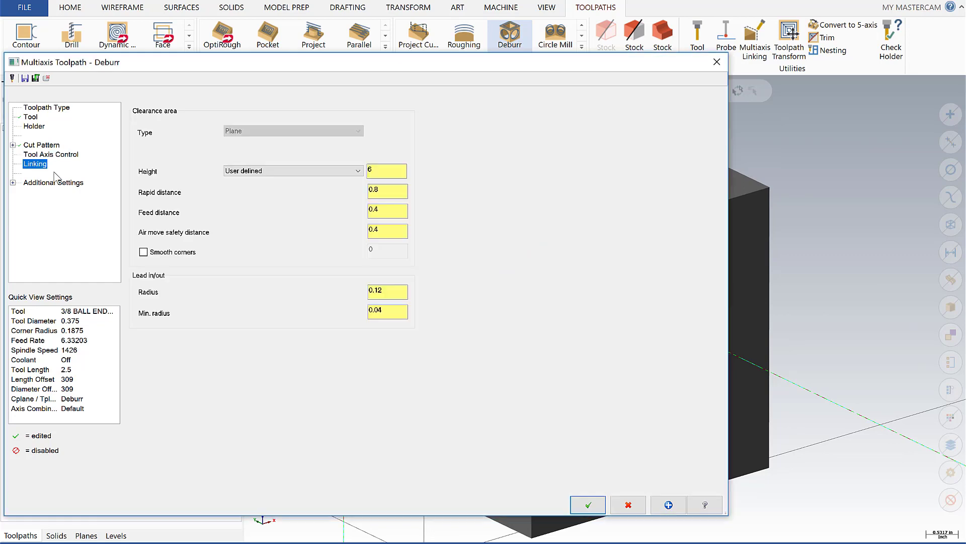
pyautogui.click(268, 171)
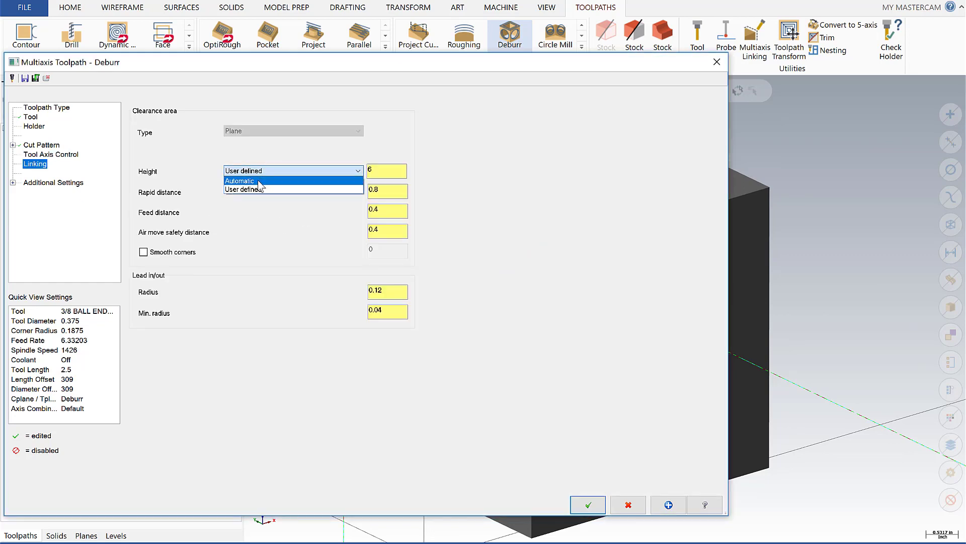
pyautogui.click(252, 181)
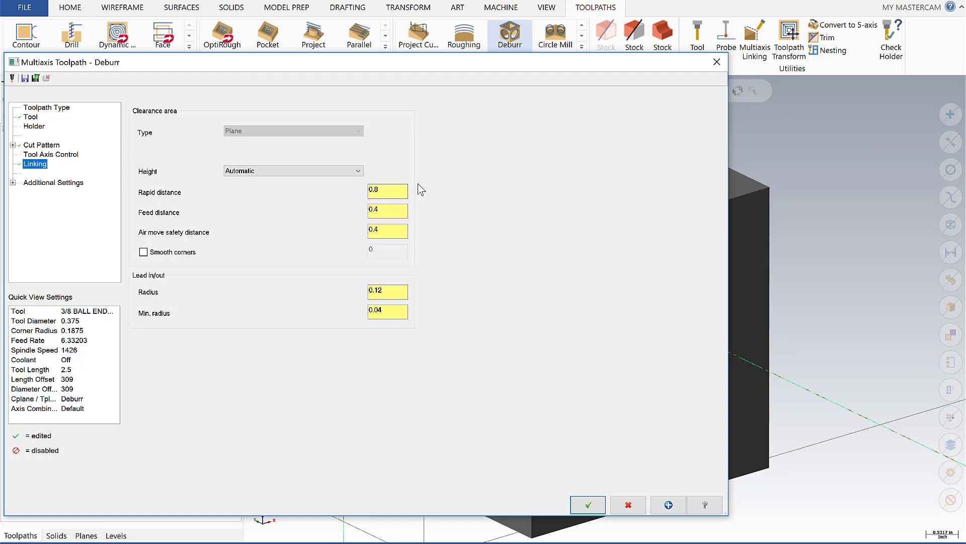
# Generate the 3-axis Deburr toolpath and backplot the ball endmill along the cube's top edges.
pyautogui.click(586, 504)
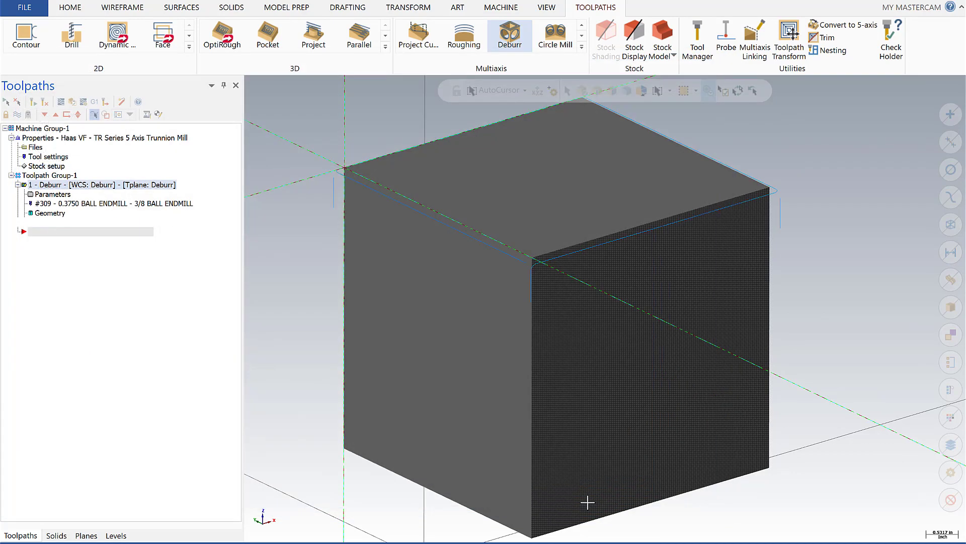
pyautogui.moveTo(422, 242); pyautogui.dragTo(359, 135, button='middle')
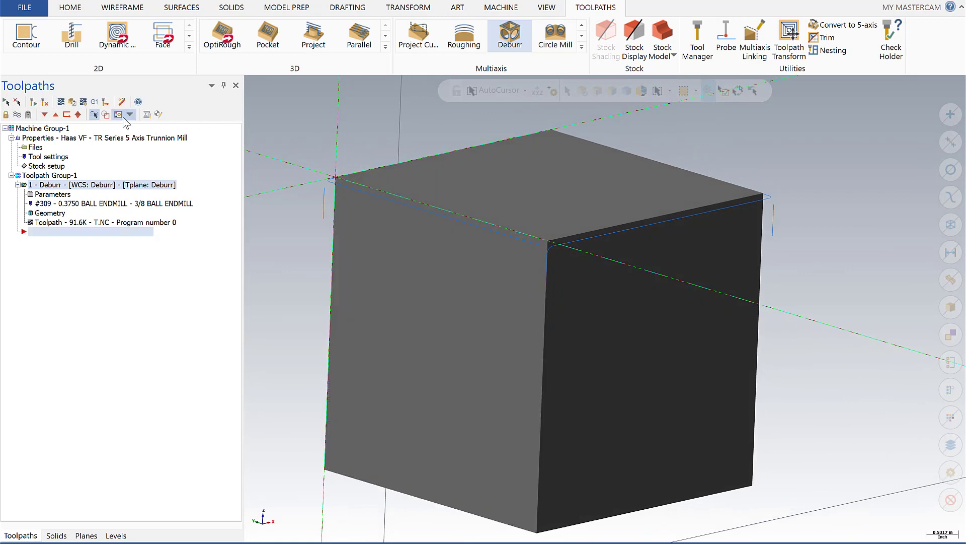
pyautogui.click(61, 102)
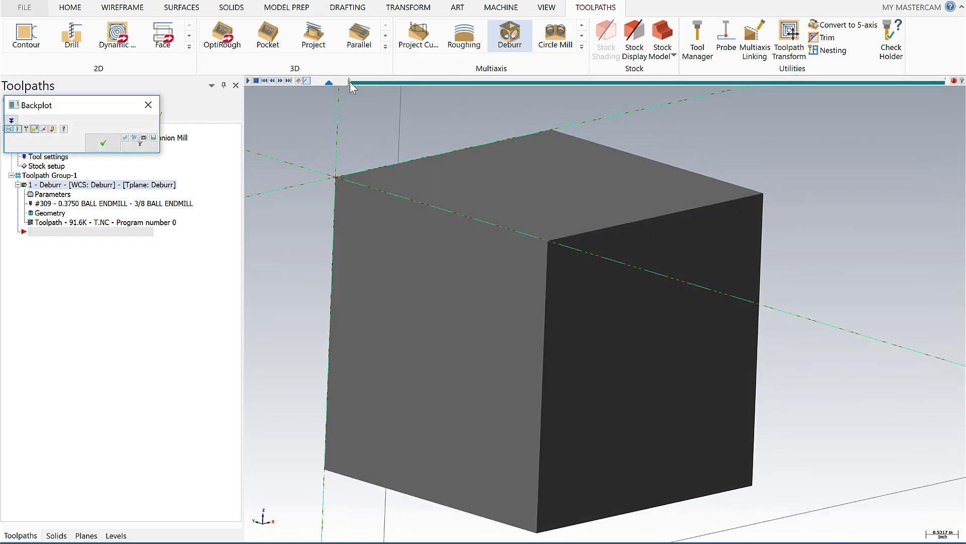
pyautogui.moveTo(349, 81); pyautogui.dragTo(698, 133)
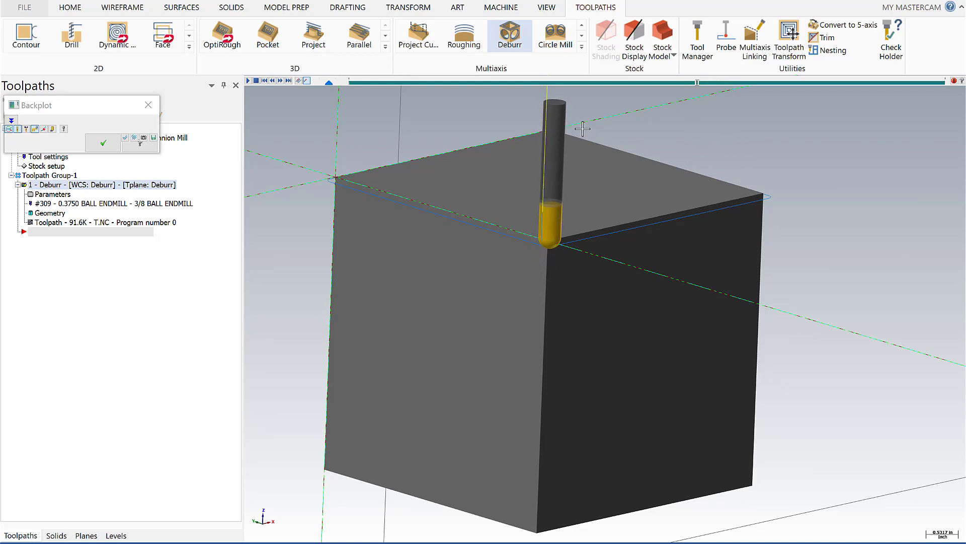
pyautogui.click(104, 143)
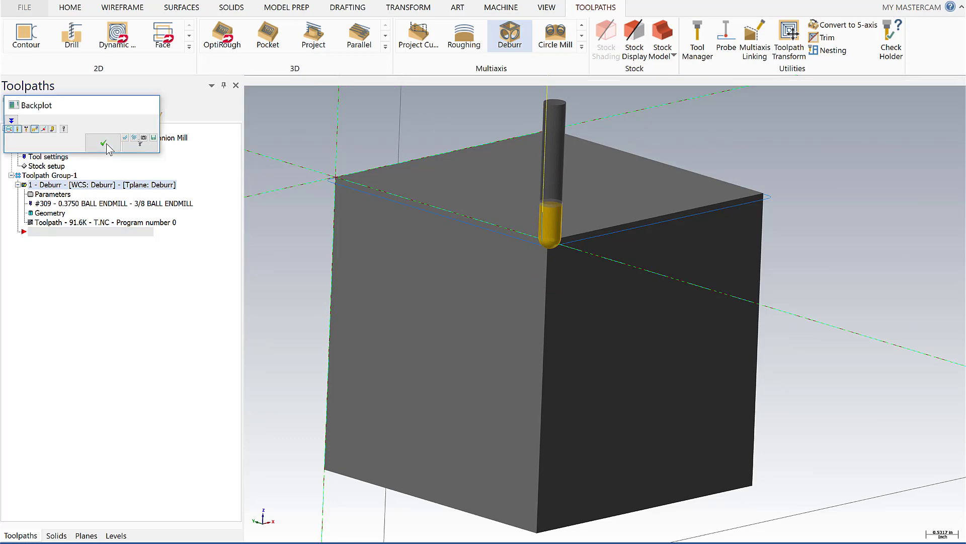
# In the Deburr cut pattern, pick the cube's four vertical edges as excluded edges.
pyautogui.click(62, 196)
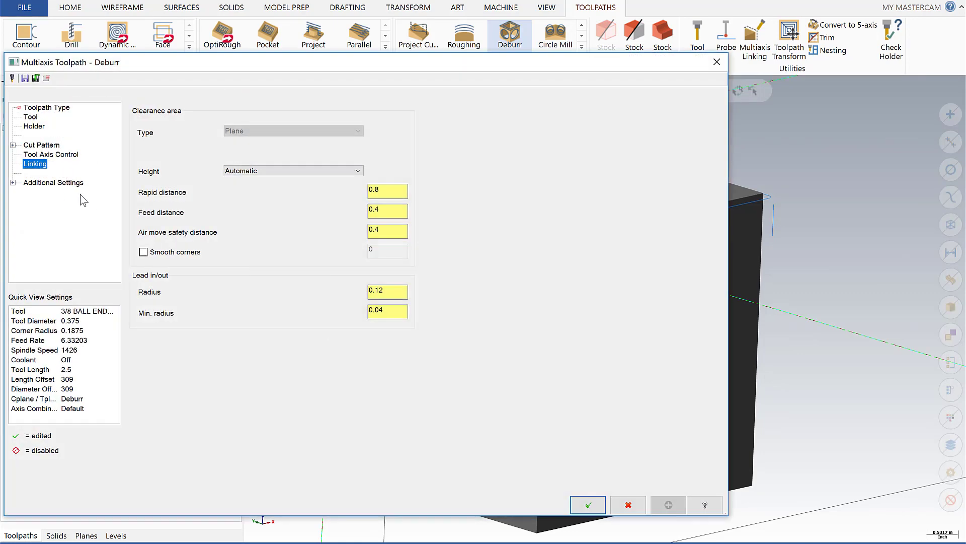
pyautogui.click(41, 145)
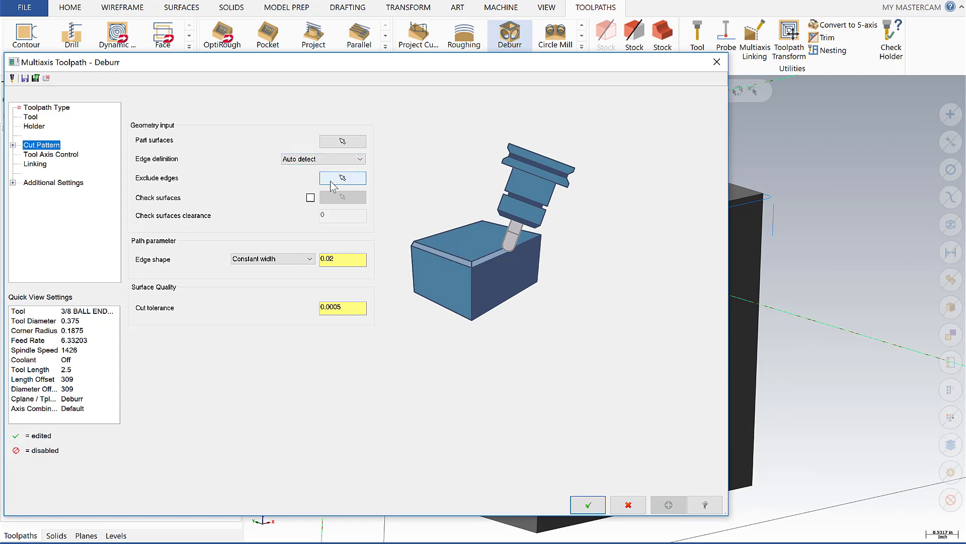
pyautogui.click(351, 180)
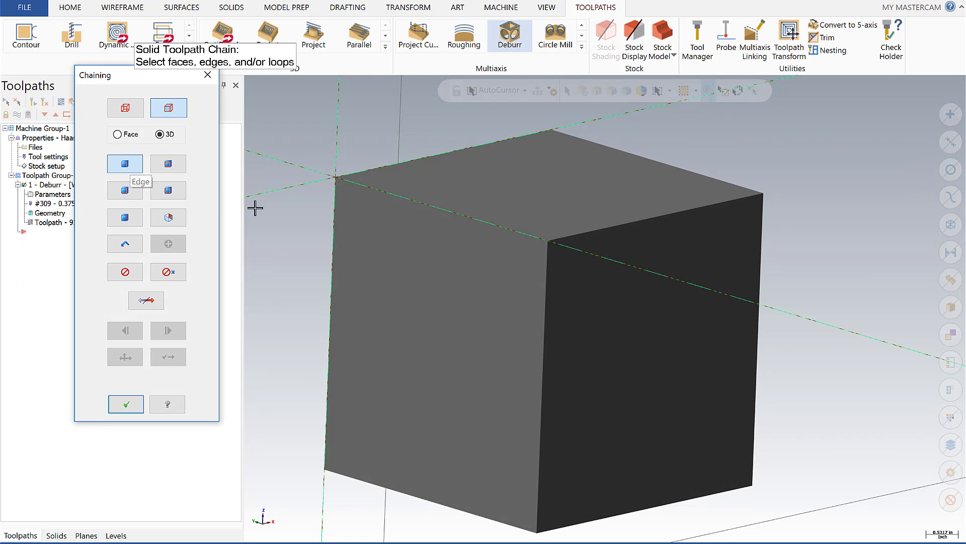
pyautogui.click(334, 267)
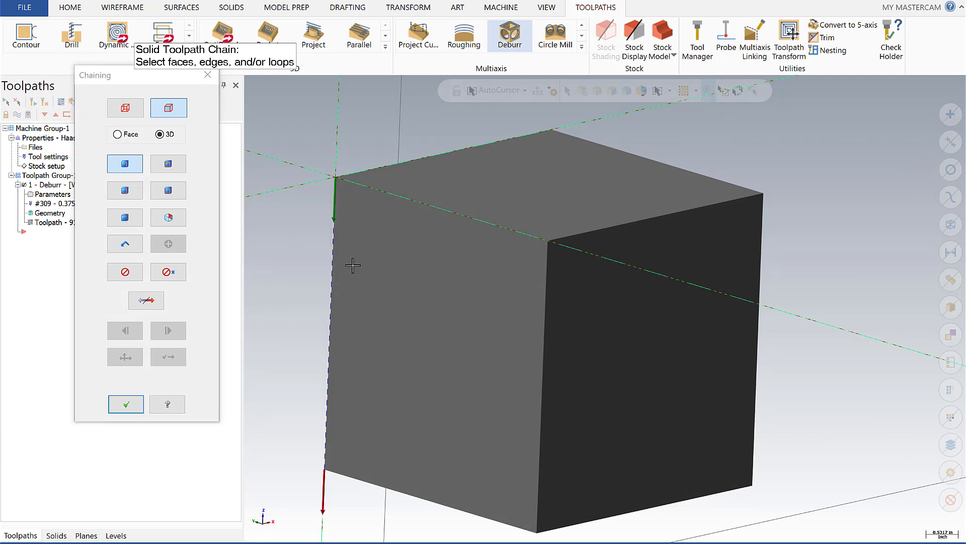
pyautogui.click(547, 326)
pyautogui.click(760, 326)
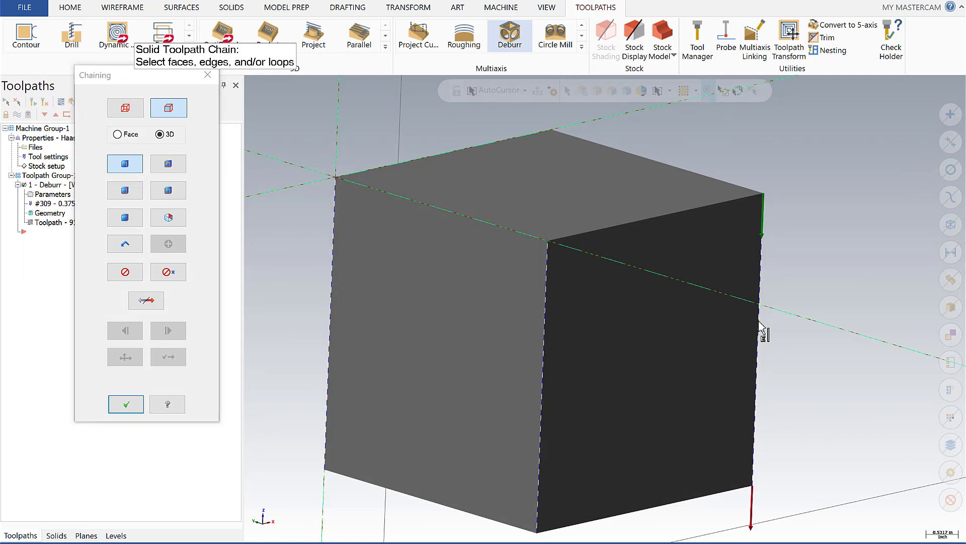
pyautogui.moveTo(701, 319); pyautogui.dragTo(884, 237, button='middle')
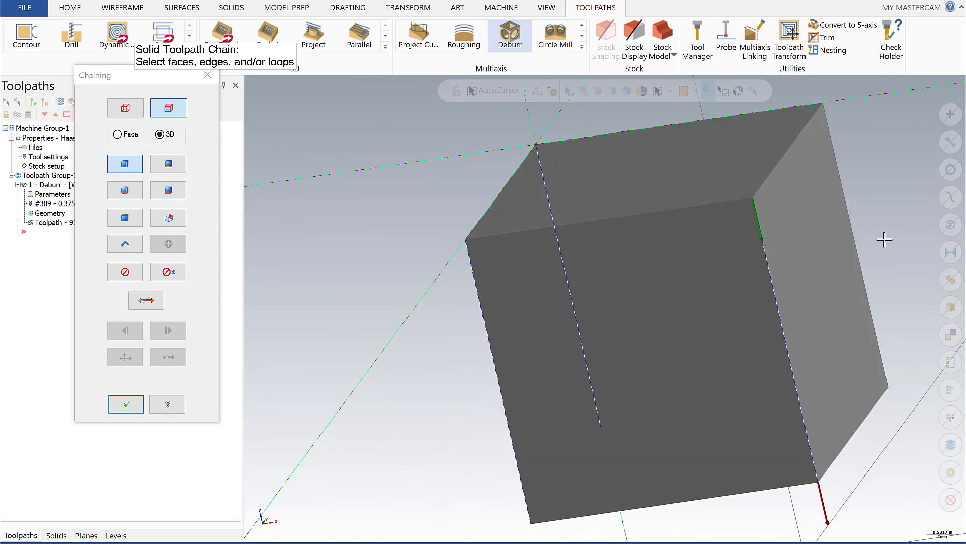
pyautogui.click(861, 261)
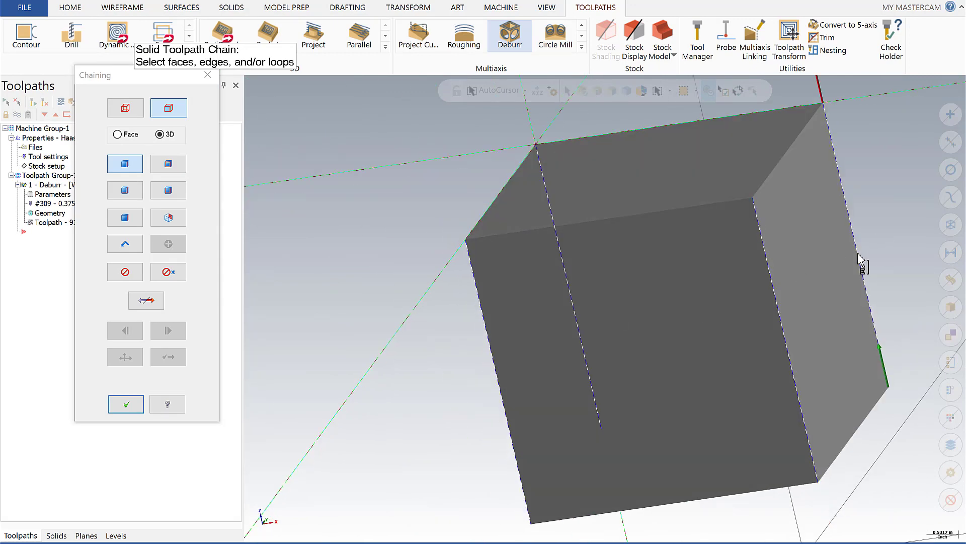
pyautogui.click(126, 404)
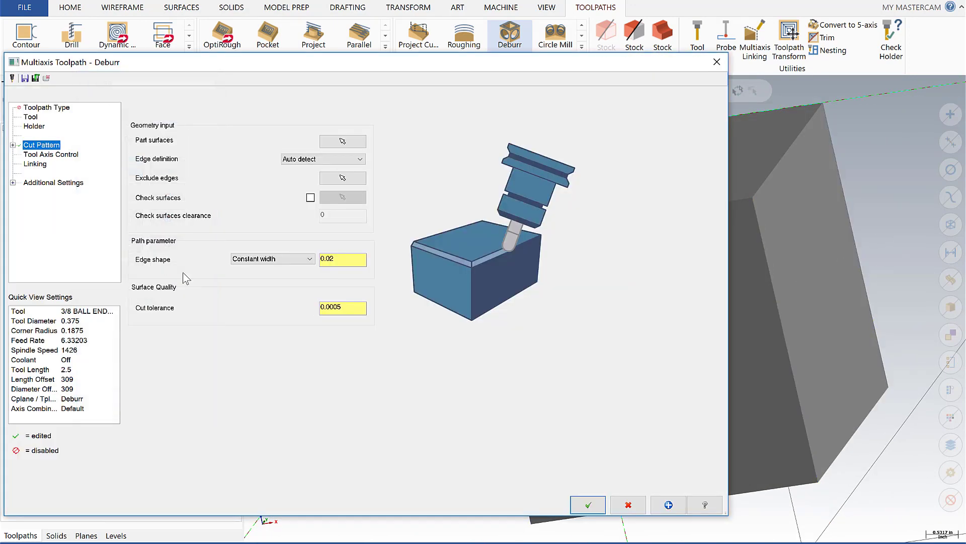
# Accept and regenerate the Deburr toolpath, then backplot it partway along the top edges.
pyautogui.click(588, 504)
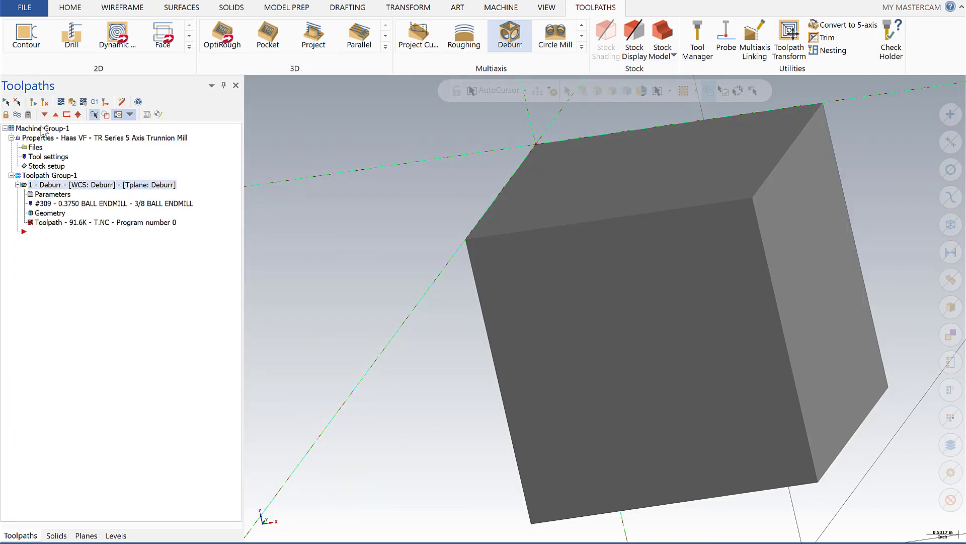
pyautogui.click(33, 103)
pyautogui.moveTo(629, 328); pyautogui.dragTo(685, 301, button='middle')
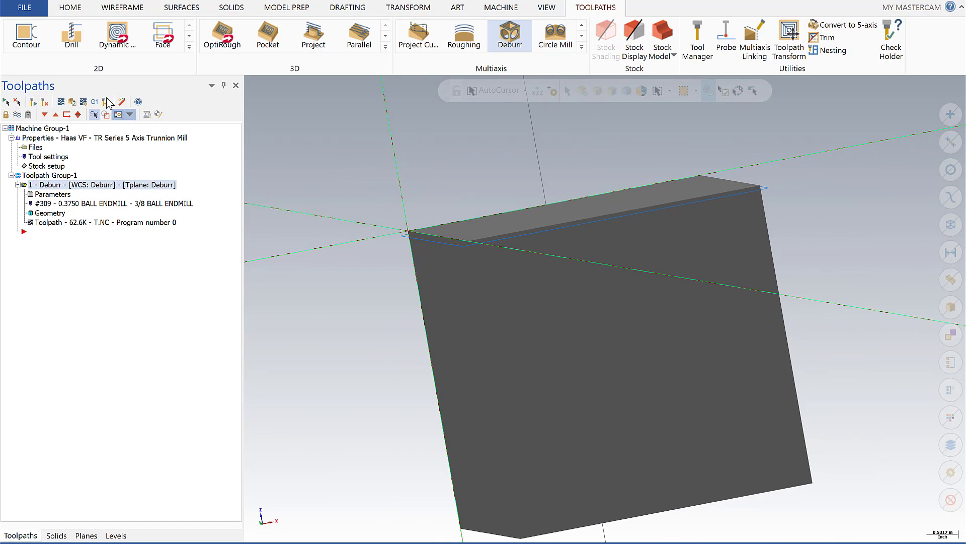
pyautogui.click(61, 102)
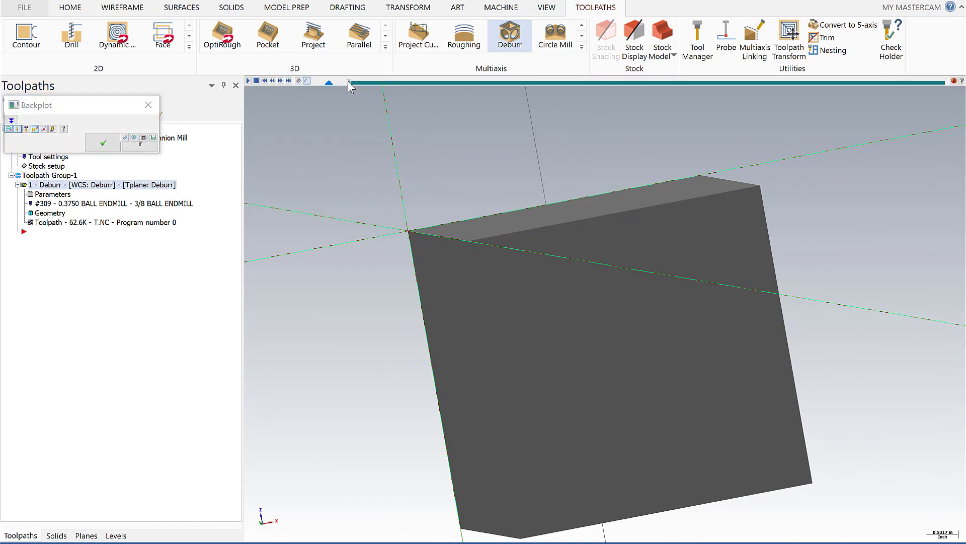
pyautogui.moveTo(358, 82); pyautogui.dragTo(943, 105)
# Play the Verify simulation and zoom in on the ball endmill breaking the cube's top edges.
pyautogui.click(103, 143)
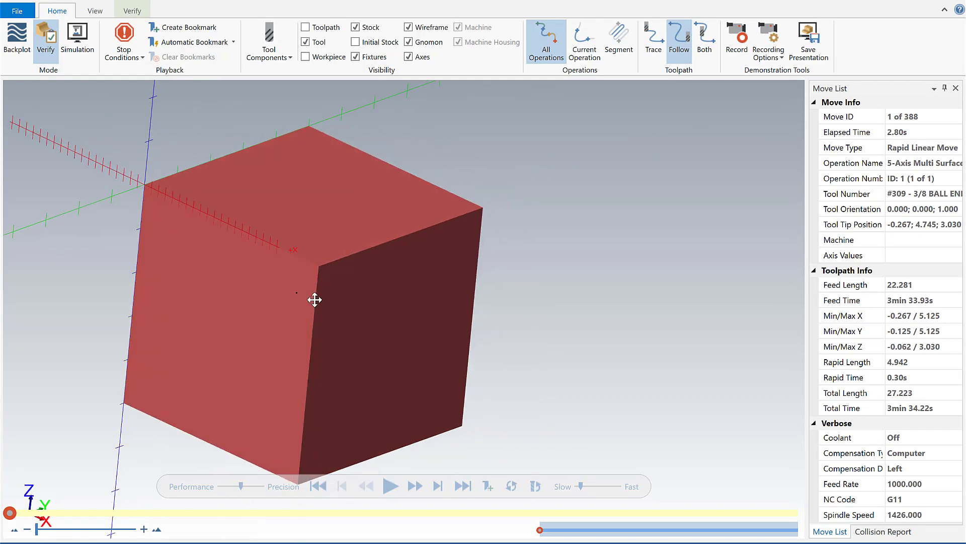
pyautogui.scroll(3, 302, 293)
pyautogui.scroll(-3, 300, 291)
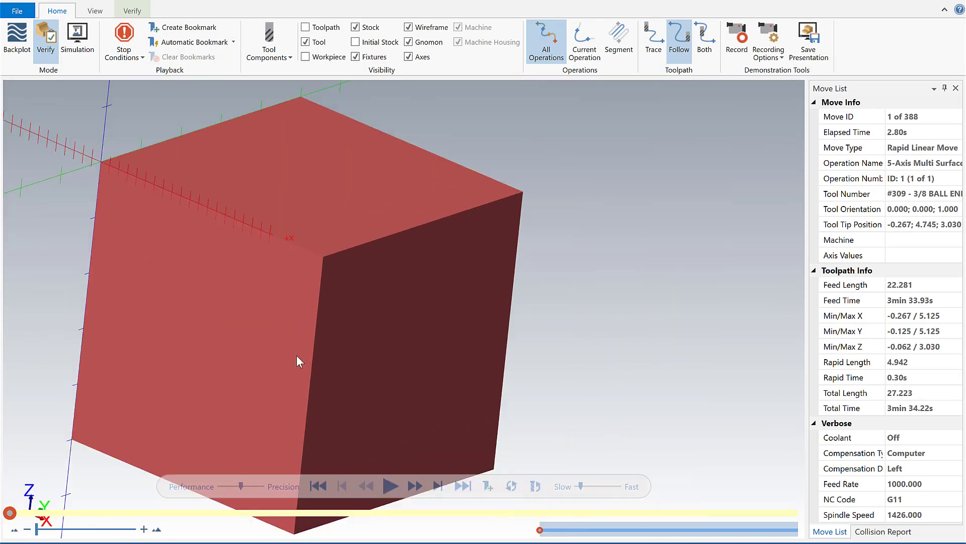
pyautogui.click(390, 488)
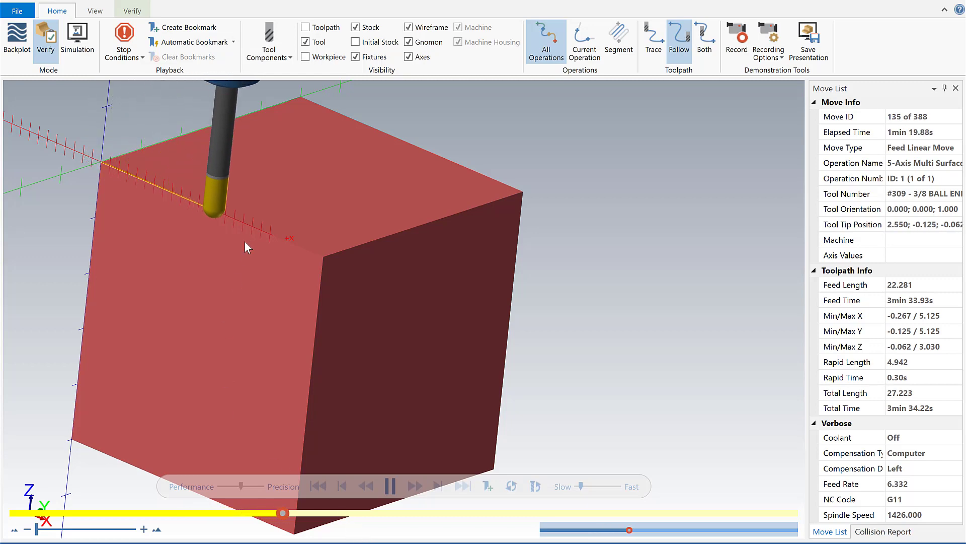
pyautogui.scroll(3, 245, 247)
pyautogui.scroll(3, 245, 246)
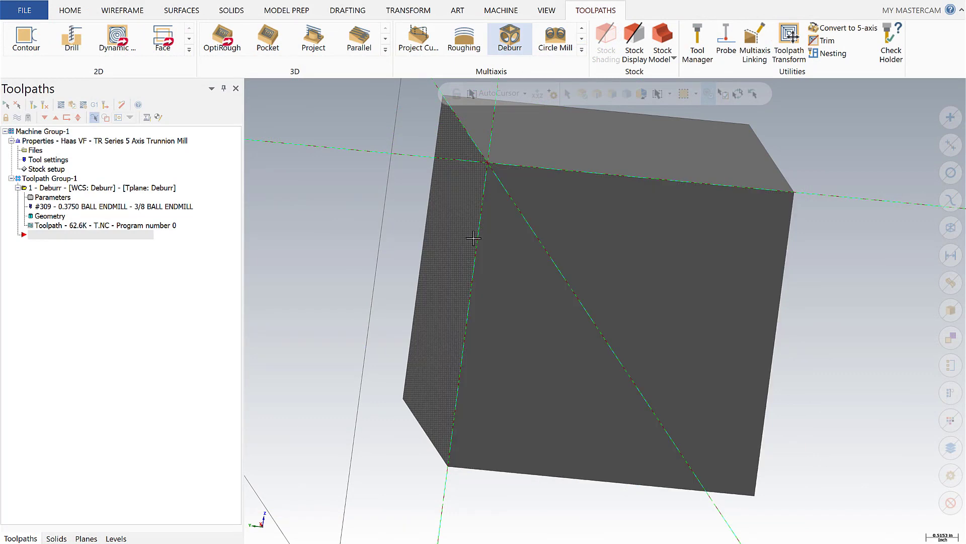
# Copy Deburr operation 1 to sit after itself as operation 2, with the insert arrow below it.
pyautogui.click(58, 189)
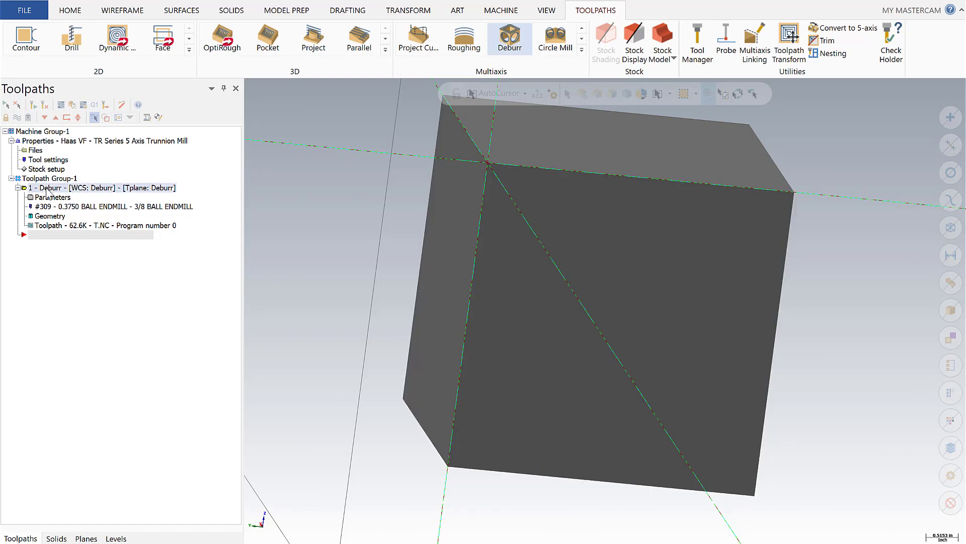
pyautogui.moveTo(76, 188); pyautogui.dragTo(54, 232, button='right')
pyautogui.click(90, 276)
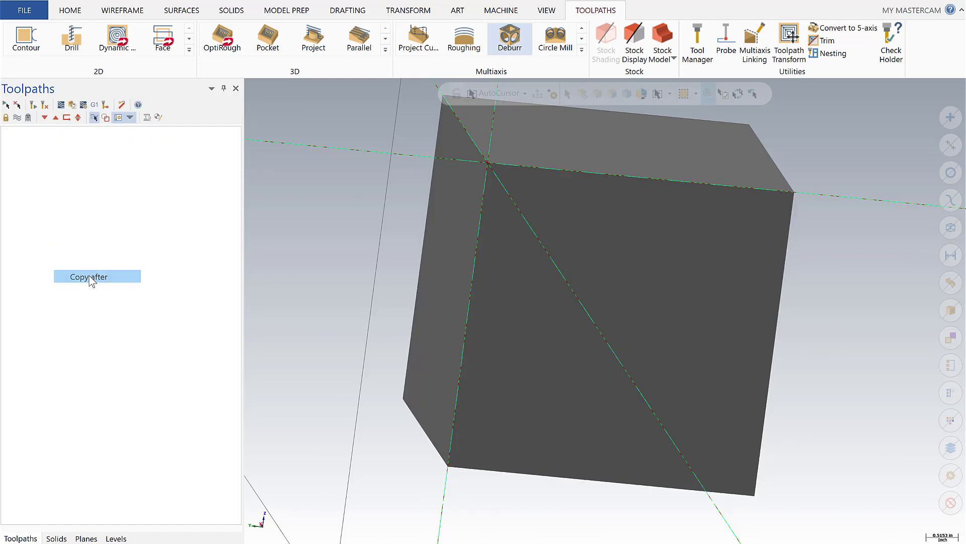
pyautogui.click(45, 117)
# Switch operation 2's tool axis machining type from 3 axis to 5 axis (simultaneous).
pyautogui.click(50, 244)
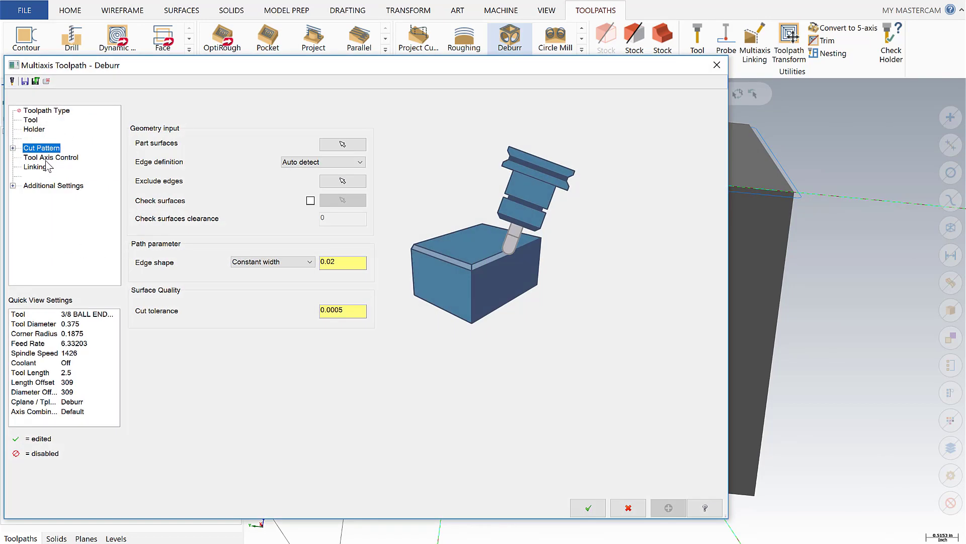
pyautogui.click(48, 158)
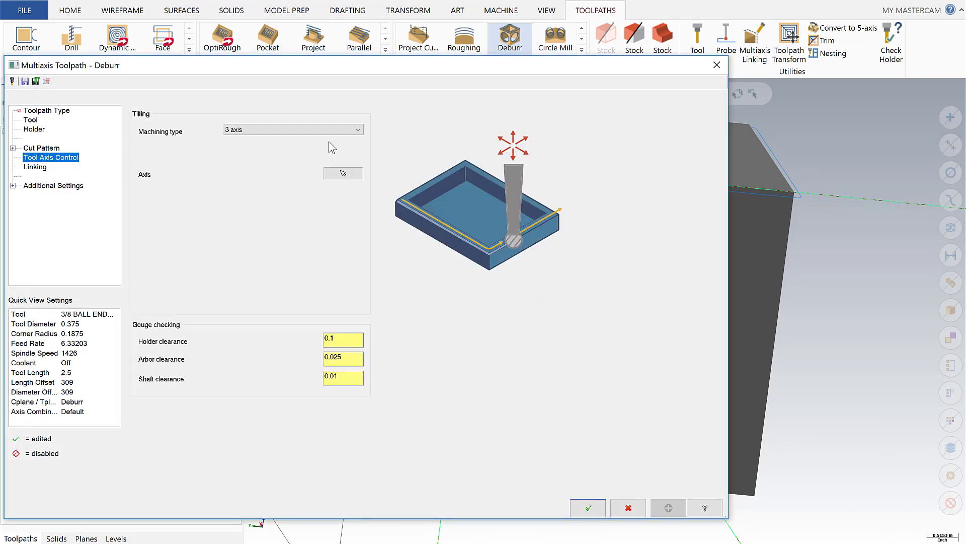
pyautogui.click(297, 130)
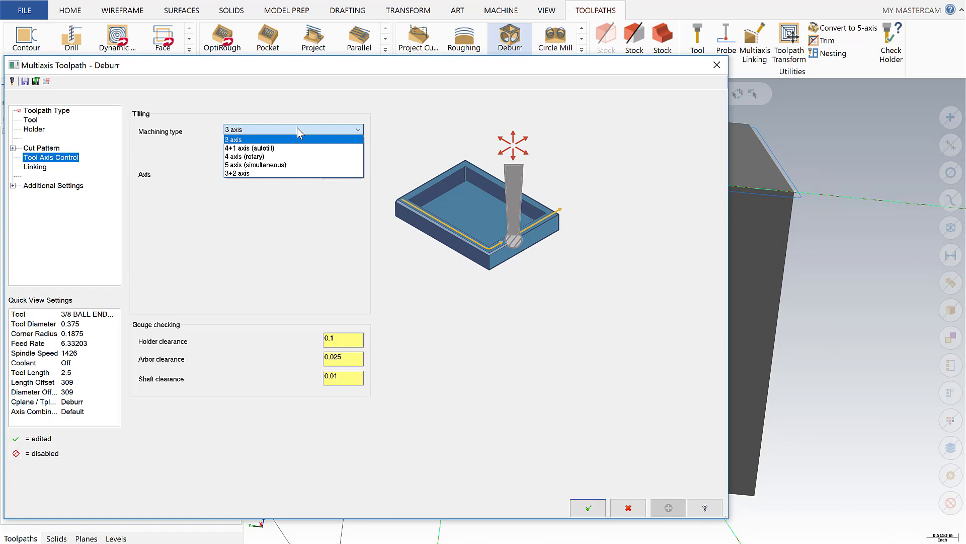
pyautogui.click(272, 165)
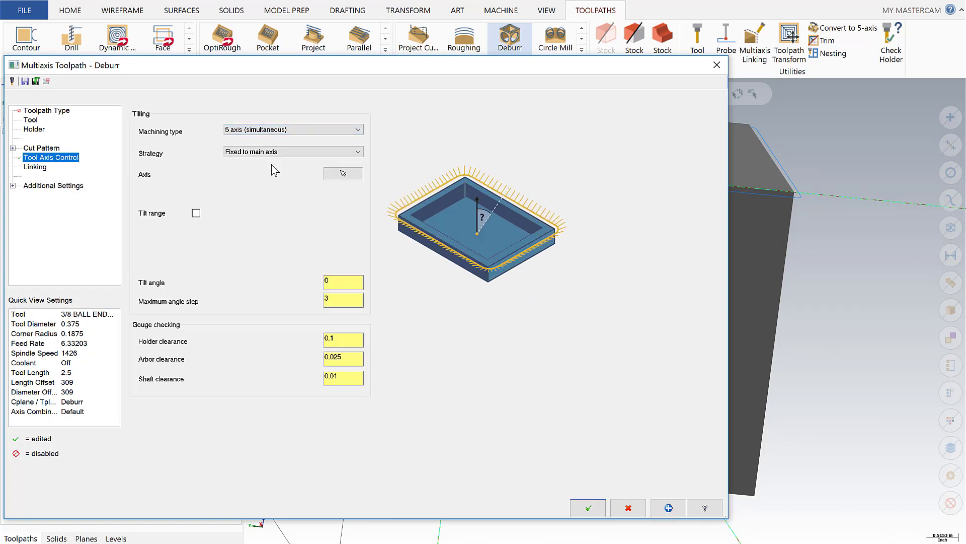
pyautogui.click(42, 149)
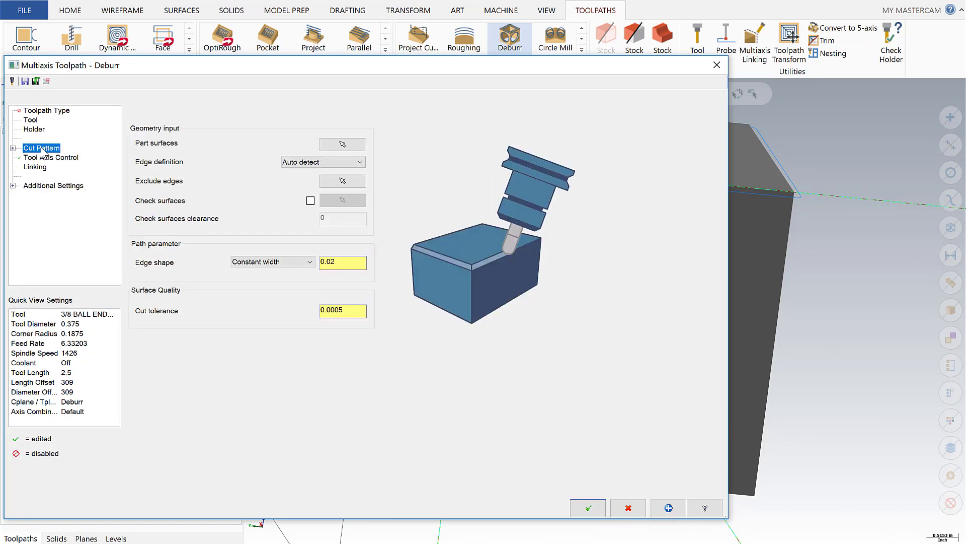
# Delete Solid Chain 1 from the excluded edges and accept the second Deburr toolpath.
pyautogui.click(346, 182)
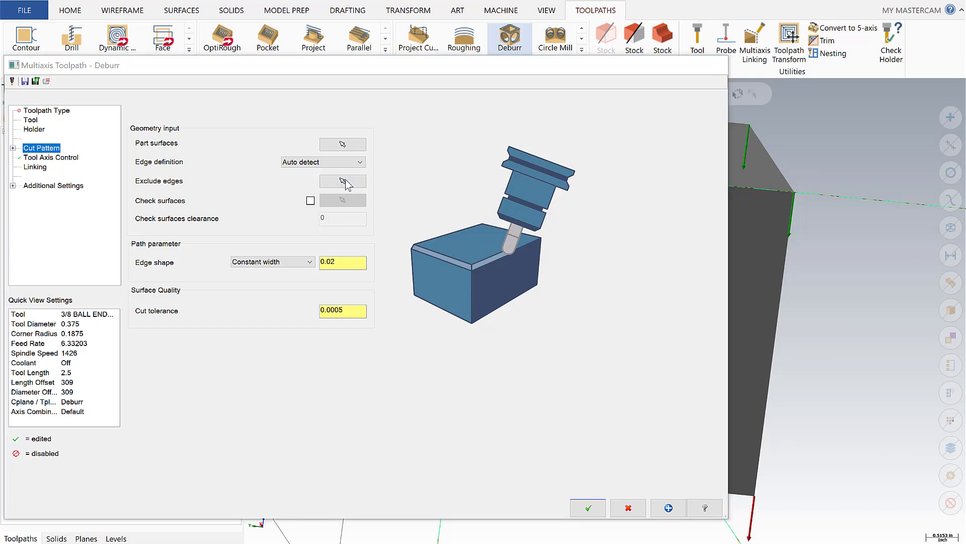
pyautogui.rightClick(37, 129)
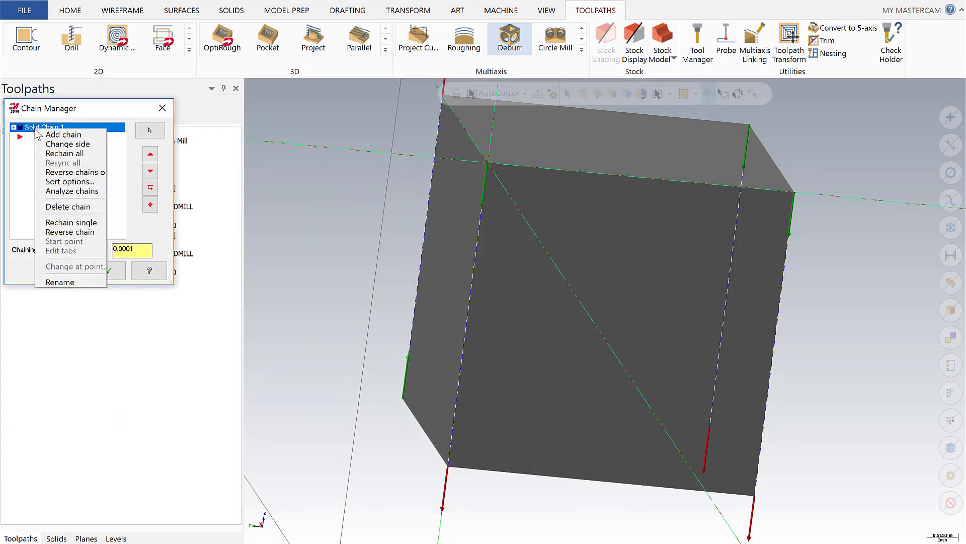
pyautogui.click(68, 207)
pyautogui.click(108, 271)
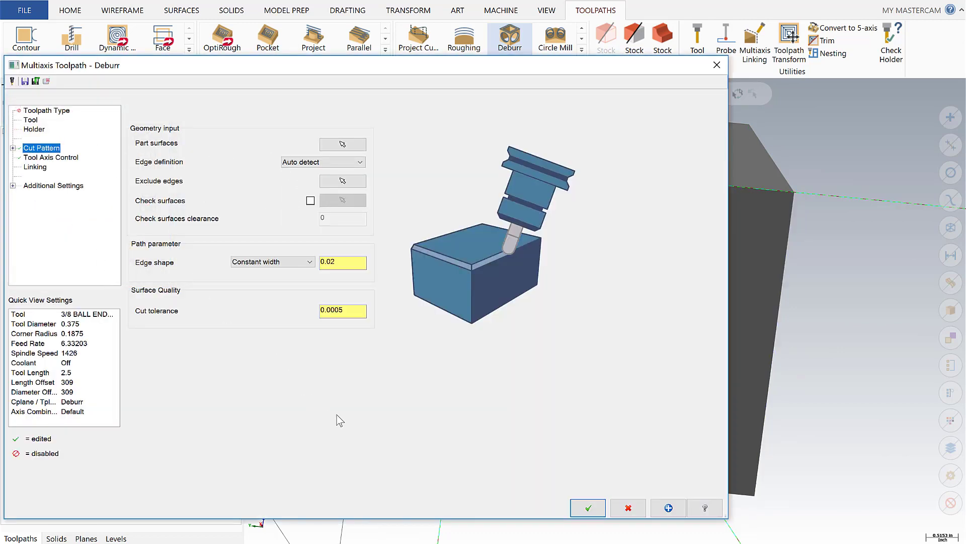
pyautogui.click(586, 507)
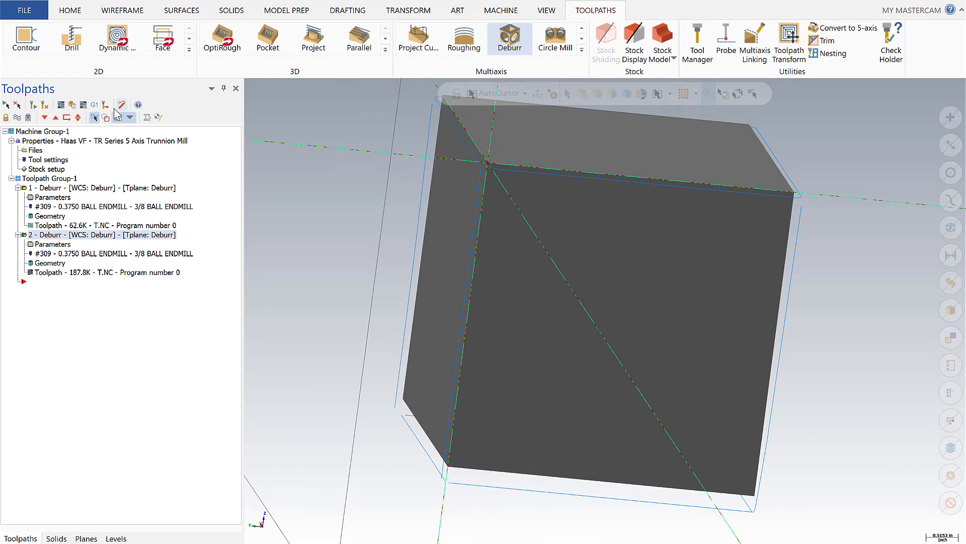
pyautogui.click(61, 105)
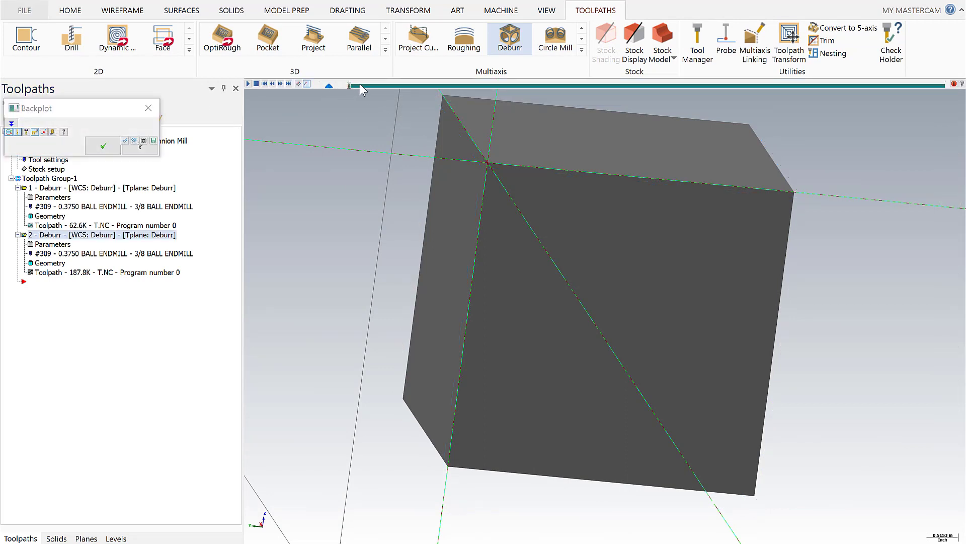
pyautogui.moveTo(356, 85)
pyautogui.mouseDown()
pyautogui.moveTo(525, 98)
pyautogui.moveTo(711, 180)
pyautogui.moveTo(836, 157)
pyautogui.mouseUp()
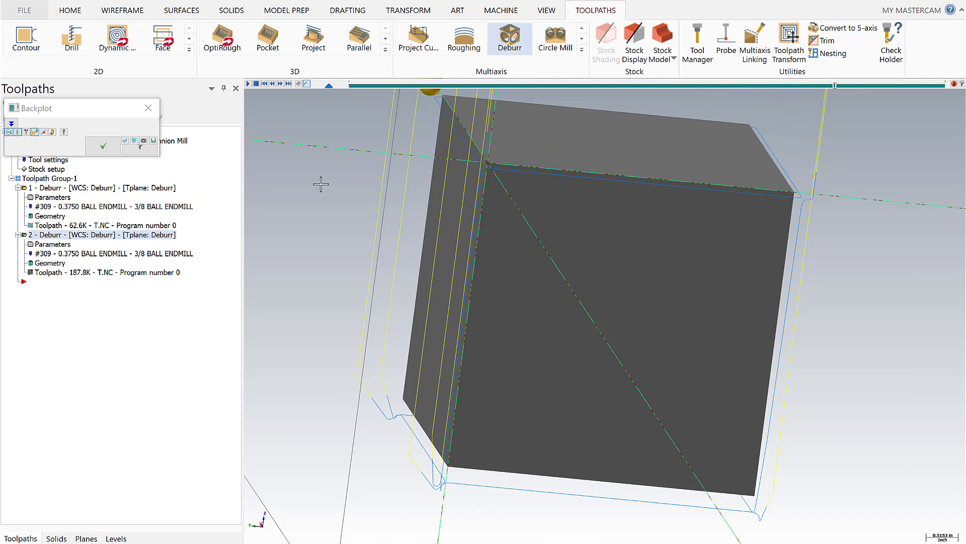
pyautogui.click(103, 146)
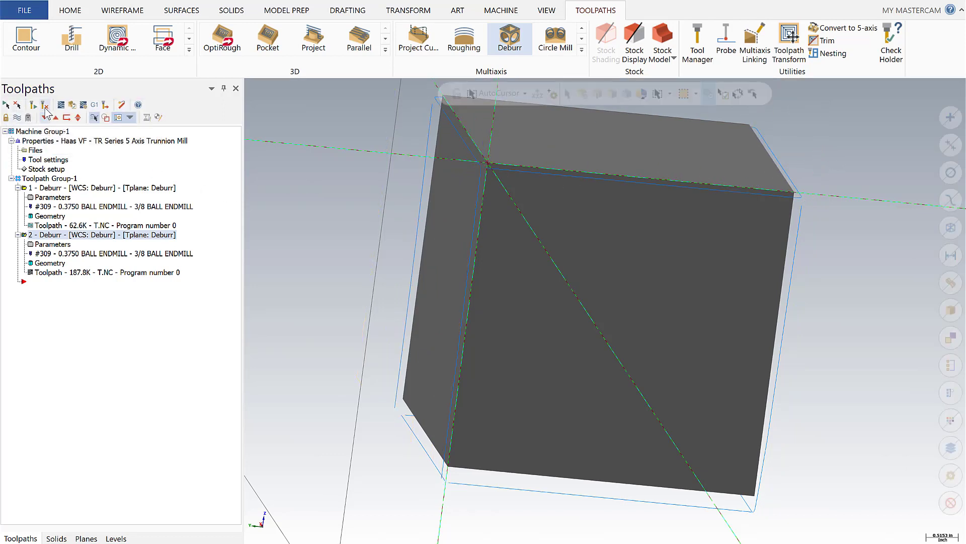
# Play the 5-axis Deburr toolpath in Simulator and rotate the stock to check every cube edge is broken.
pyautogui.click(72, 105)
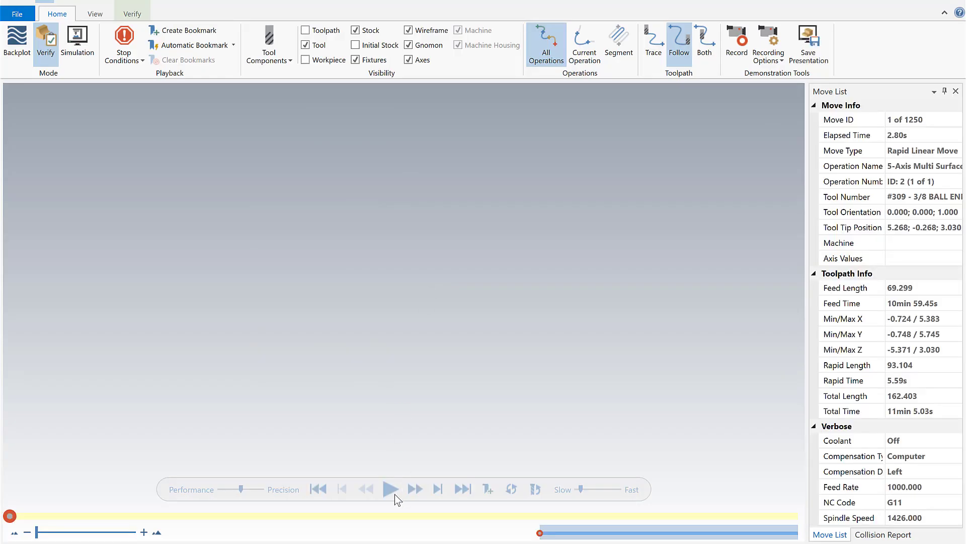
pyautogui.click(390, 489)
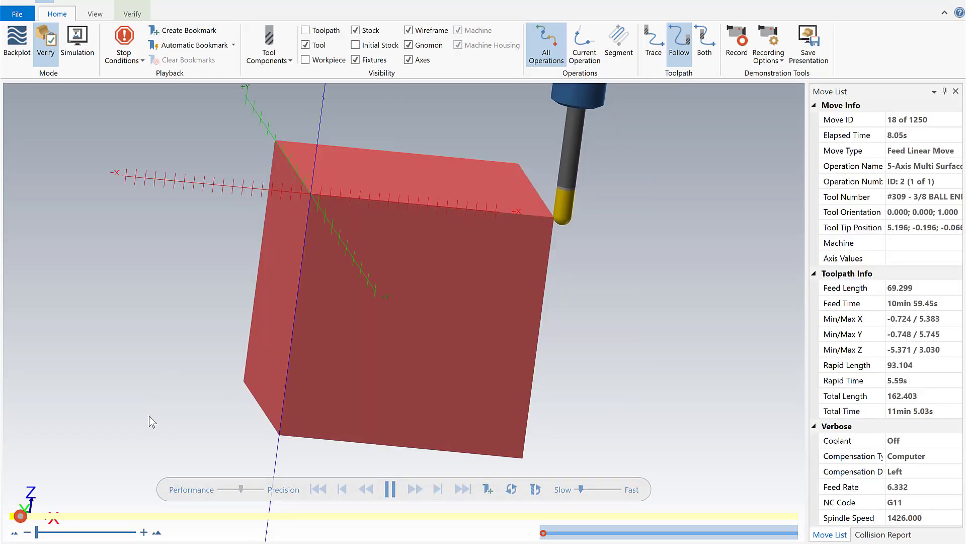
pyautogui.moveTo(373, 394); pyautogui.dragTo(351, 389, button='middle')
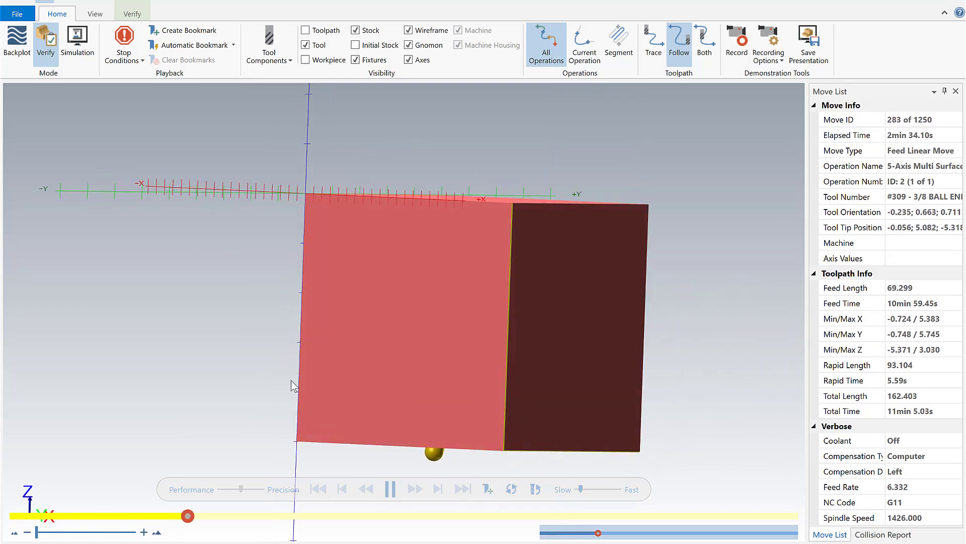
pyautogui.moveTo(272, 388); pyautogui.dragTo(316, 386, button='middle')
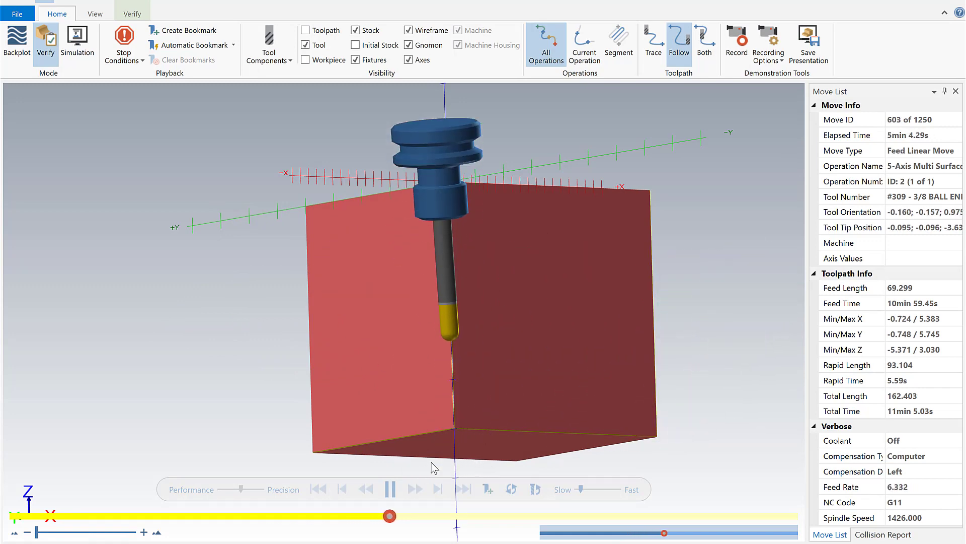
pyautogui.moveTo(297, 363)
pyautogui.mouseDown(button='middle')
pyautogui.moveTo(248, 362)
pyautogui.moveTo(283, 367)
pyautogui.mouseUp(button='middle')
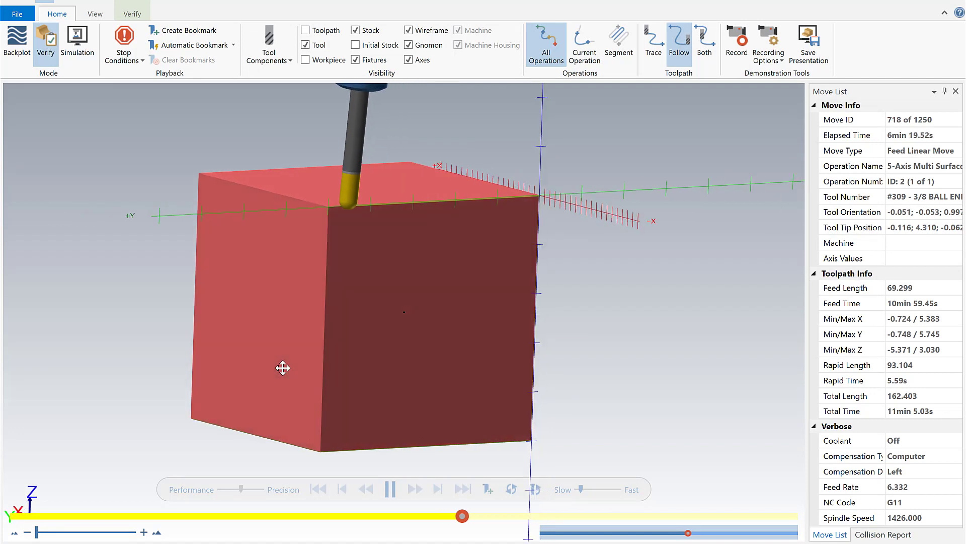